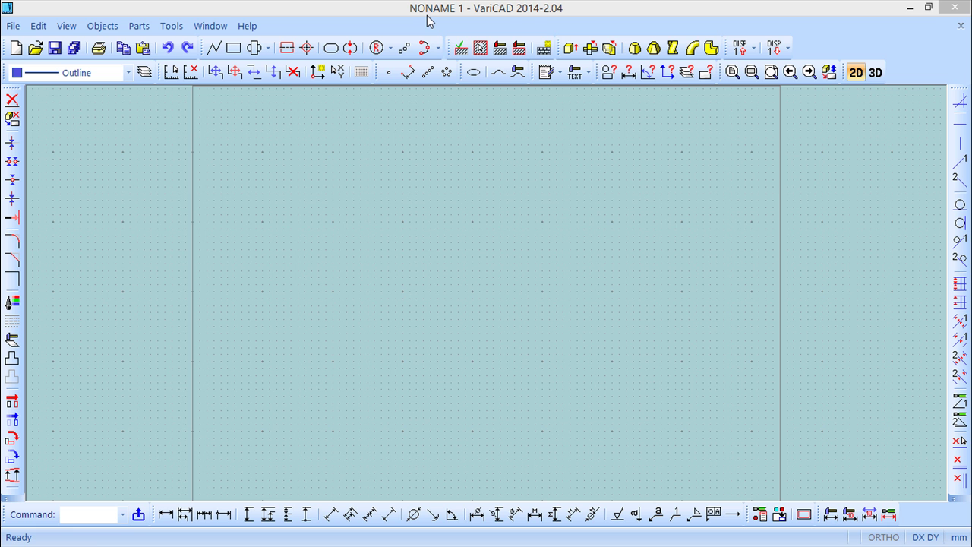
- Save the blank untitled drawing as d1.dwb in the desktop varicad folder
click(15, 27)
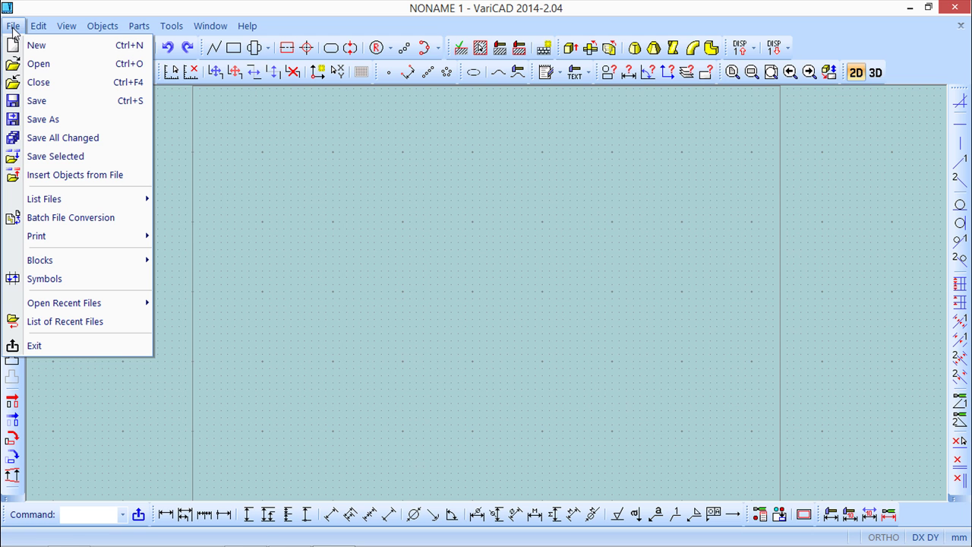
click(45, 101)
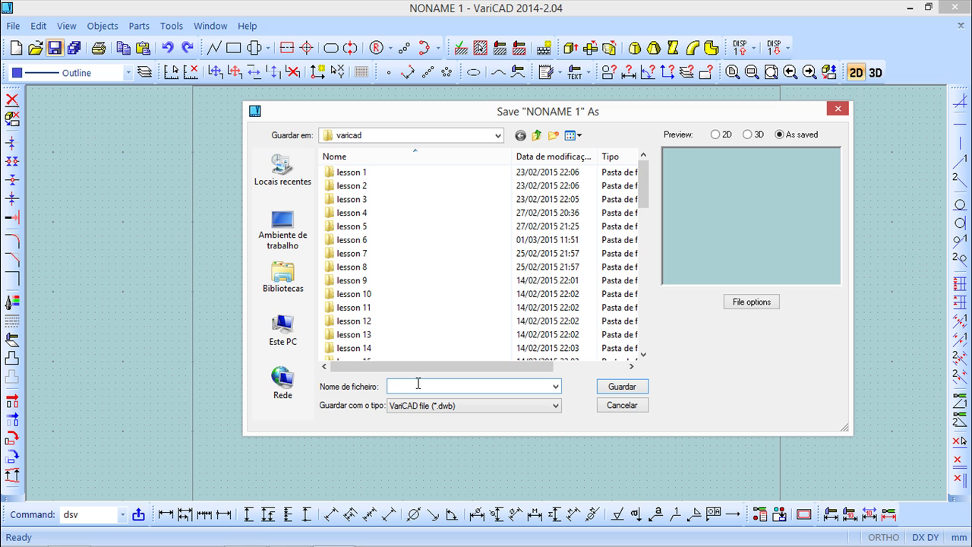
text(d1)
click(626, 389)
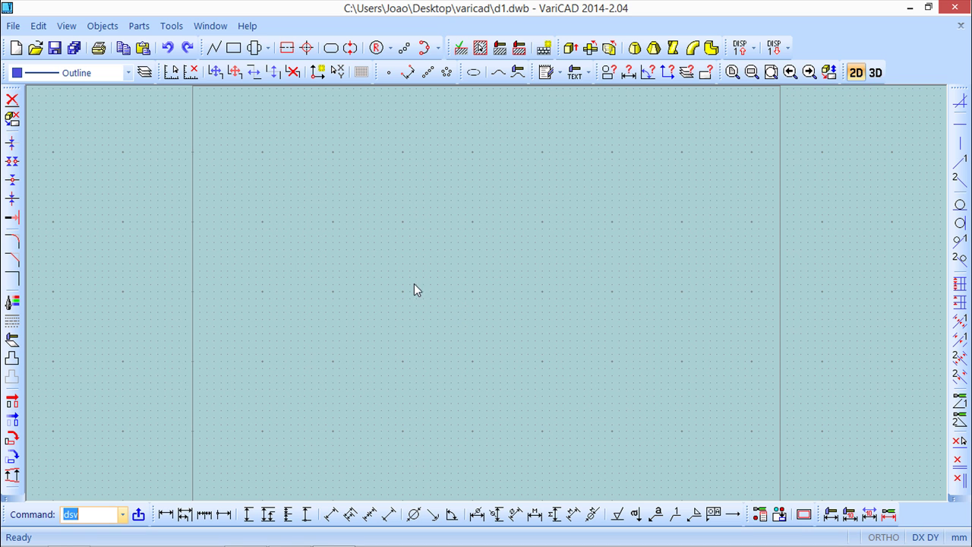
- Save a copy of the drawing under the new name d2.dwb in the same folder
click(13, 28)
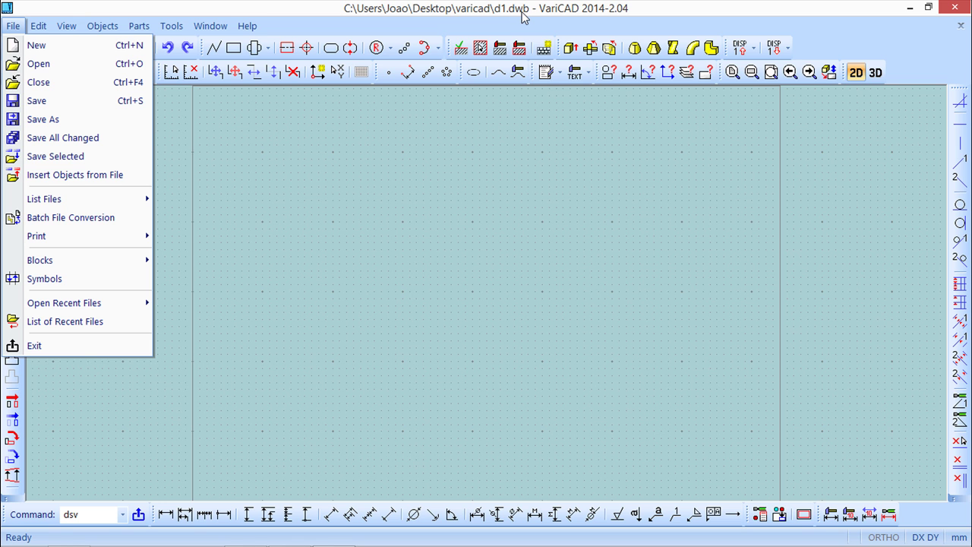
click(53, 124)
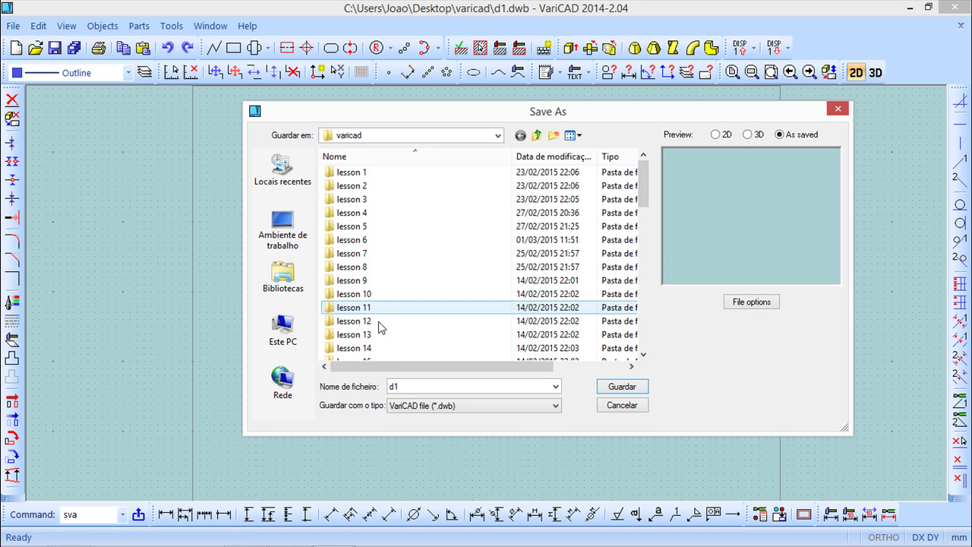
double_click(419, 386)
text(d2)
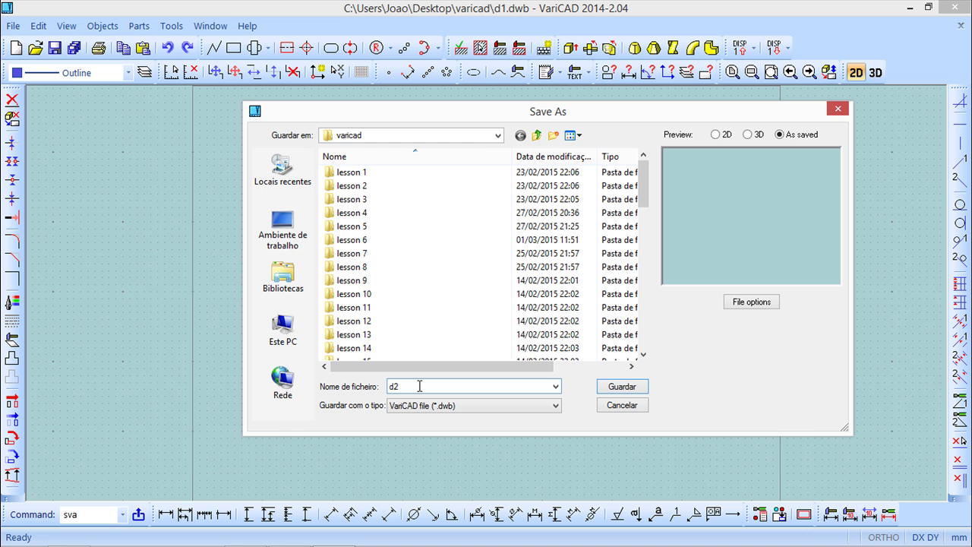
key(Return)
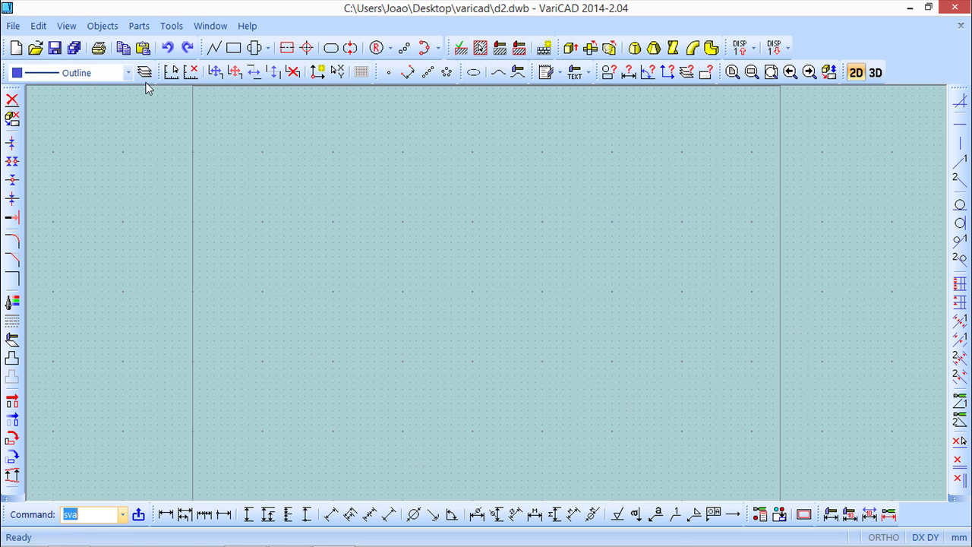
- Draw a rectangle near the middle of the drawing by picking two opposite corners
click(237, 56)
click(333, 257)
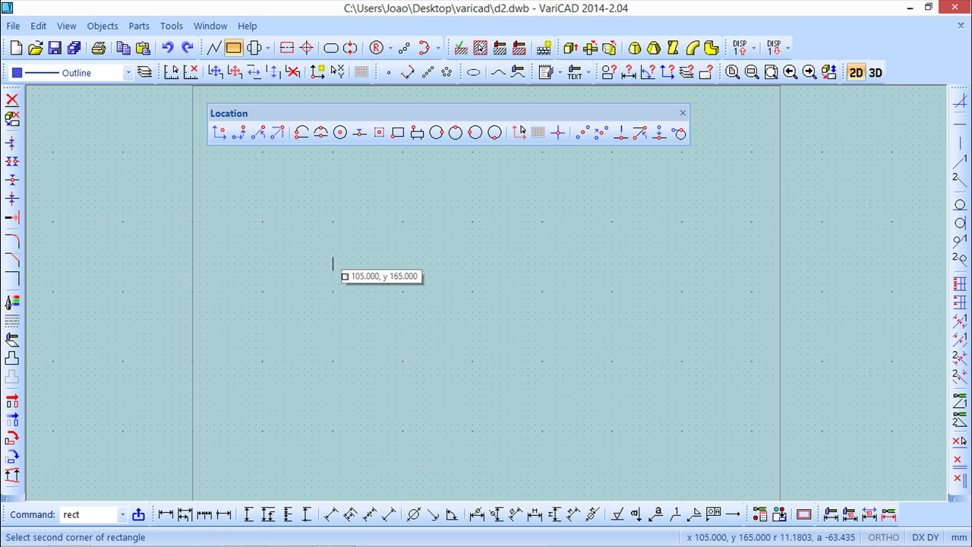
click(515, 360)
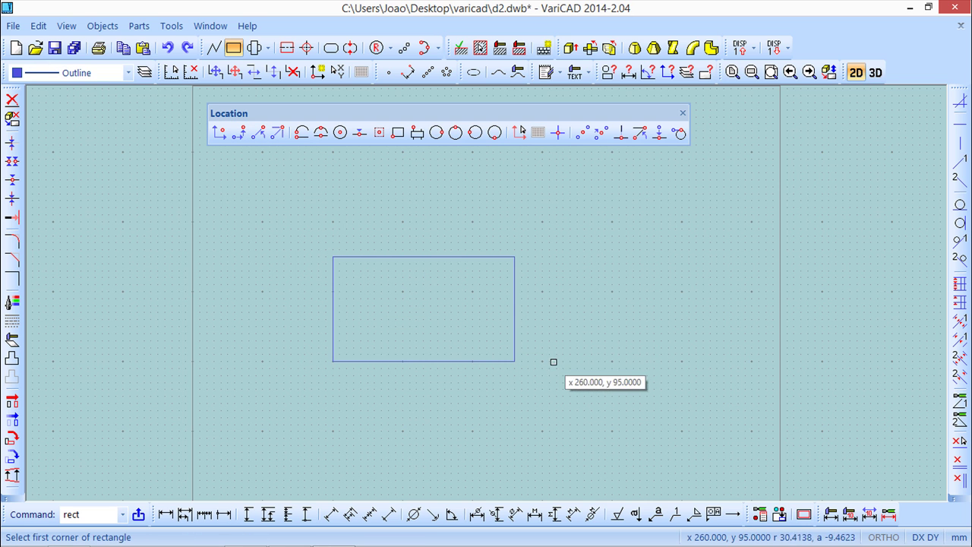
click(682, 113)
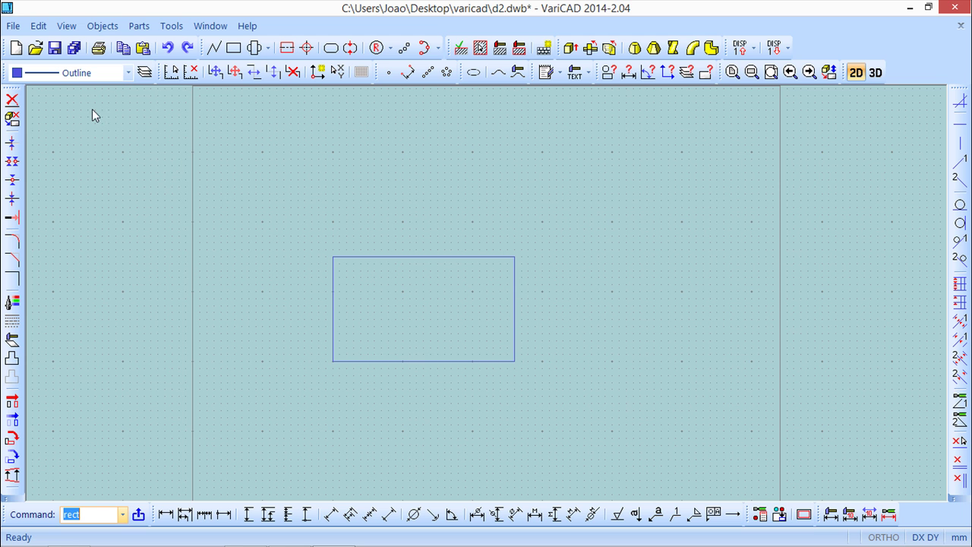
- Save the drawing with the rectangle as d3.dwb in the varicad folder
click(14, 28)
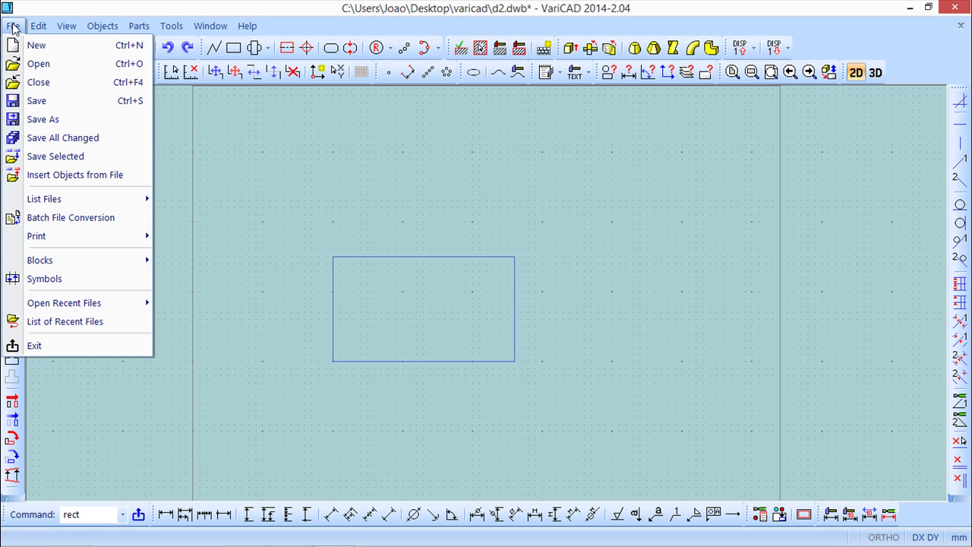
click(53, 119)
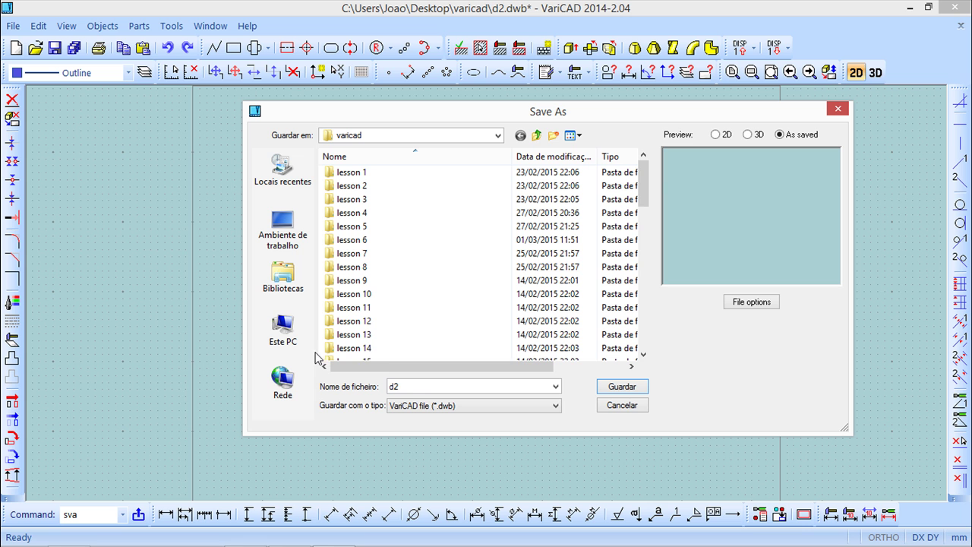
text(d3)
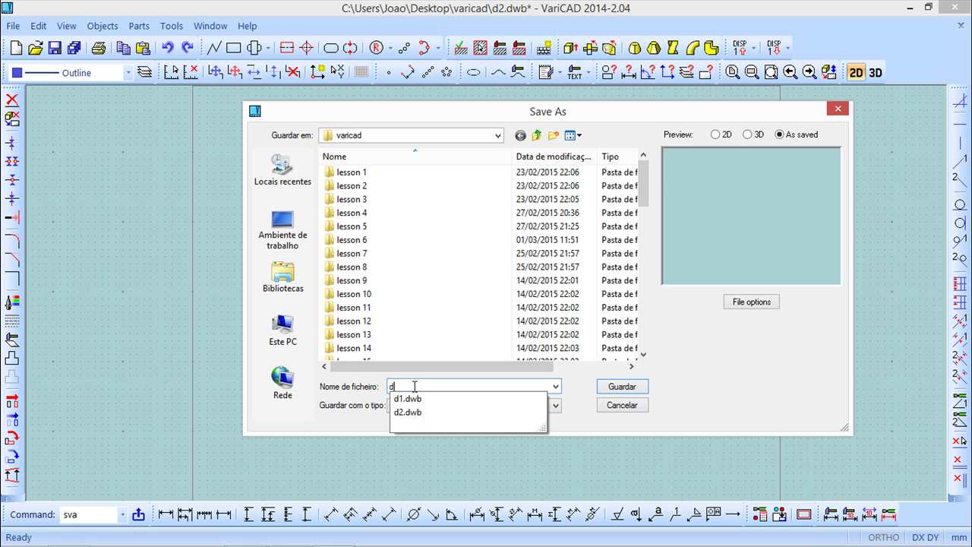
click(625, 388)
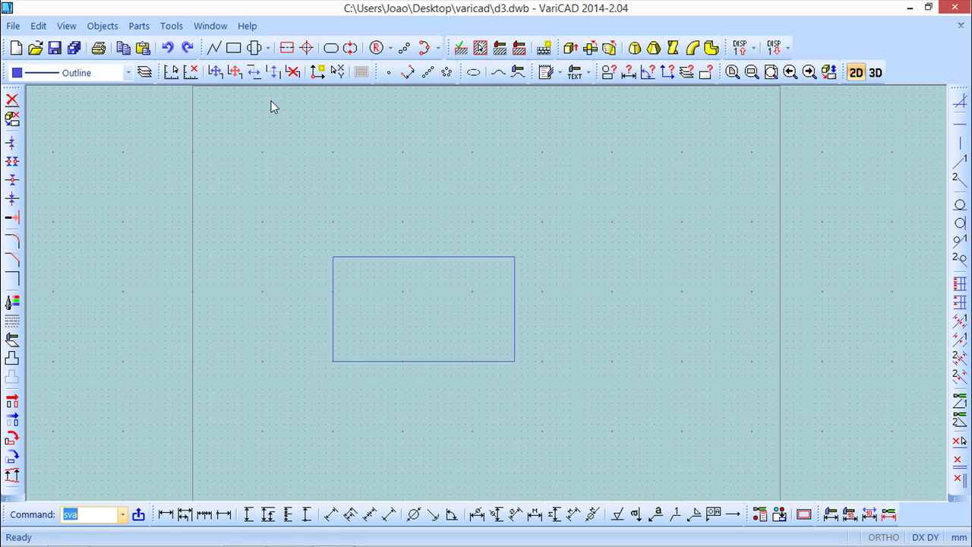
- Review the list of open documents and close it without changes
click(206, 31)
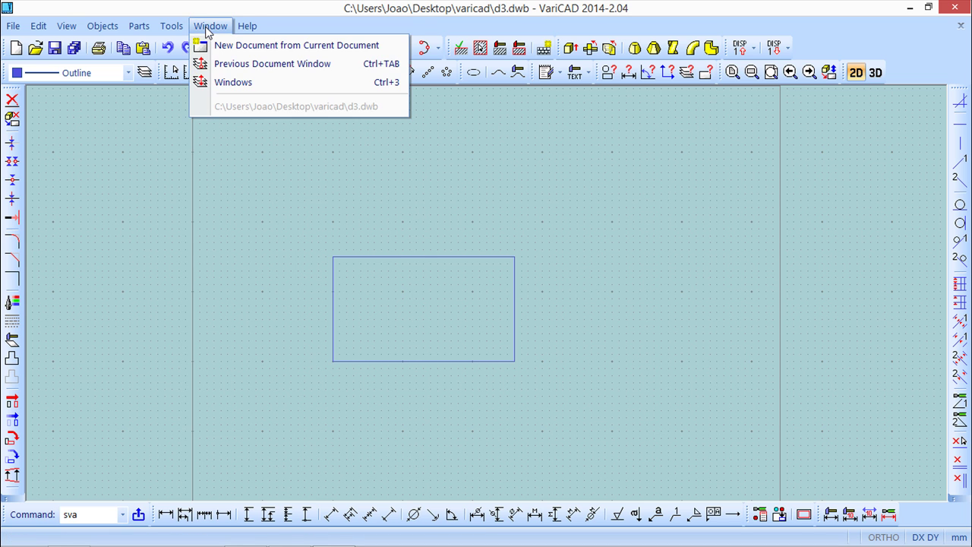
click(231, 83)
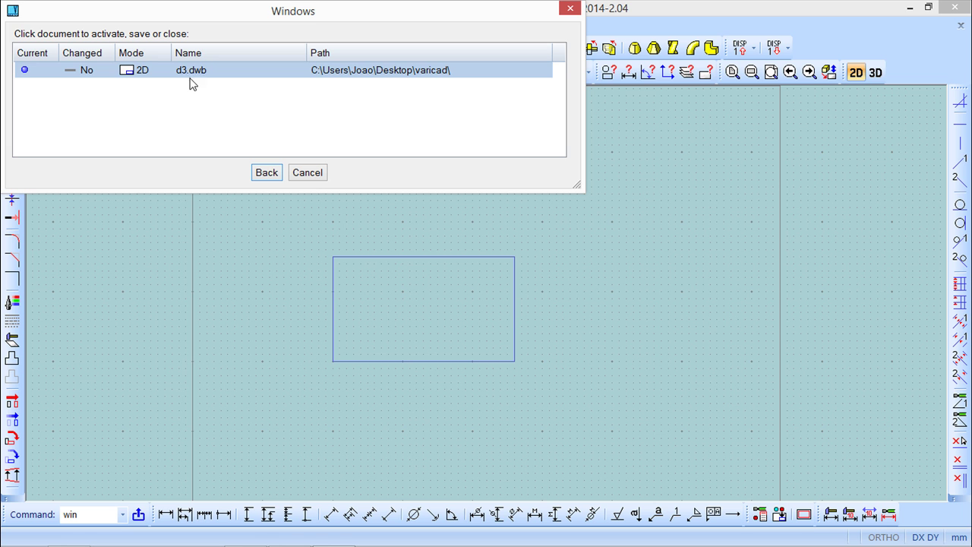
click(307, 172)
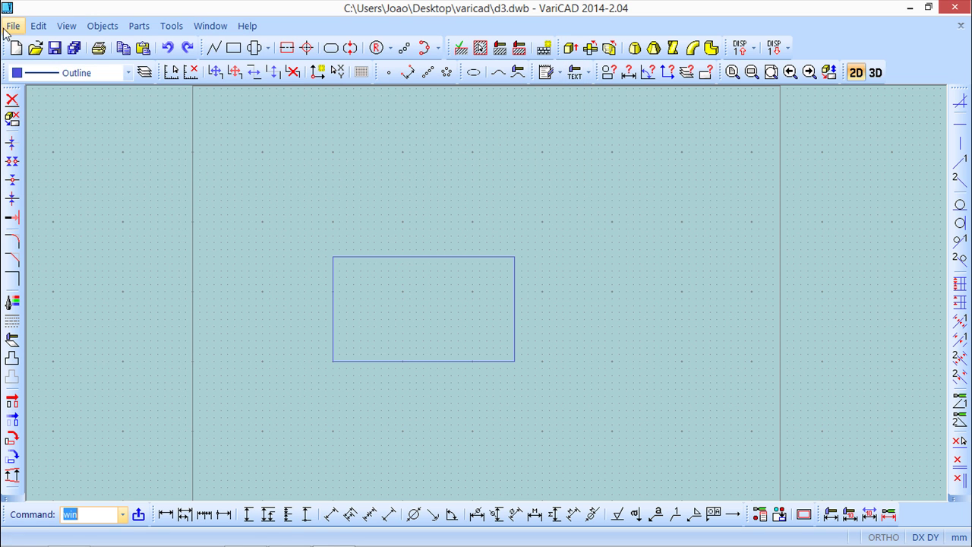
- Open d1.dwb from the varicad folder
click(35, 48)
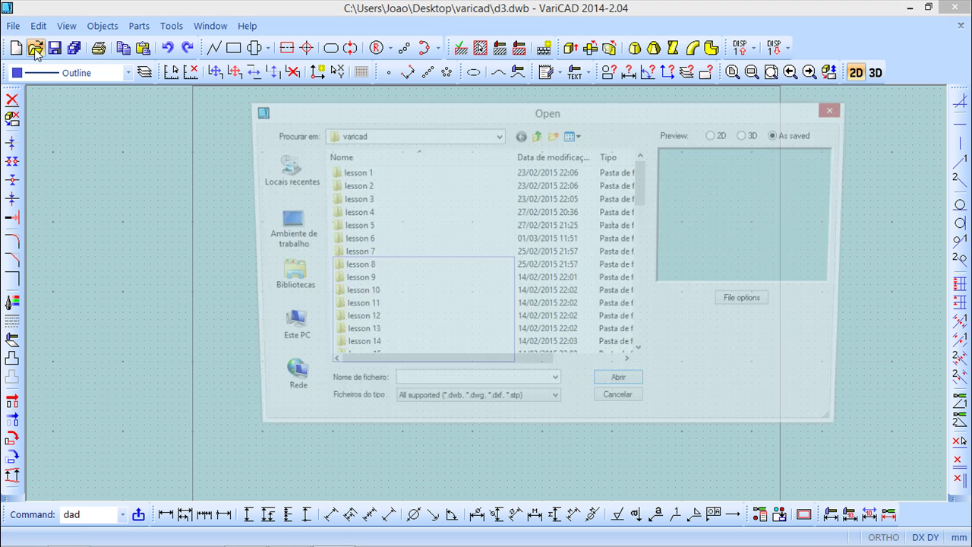
drag(641, 207, 592, 375)
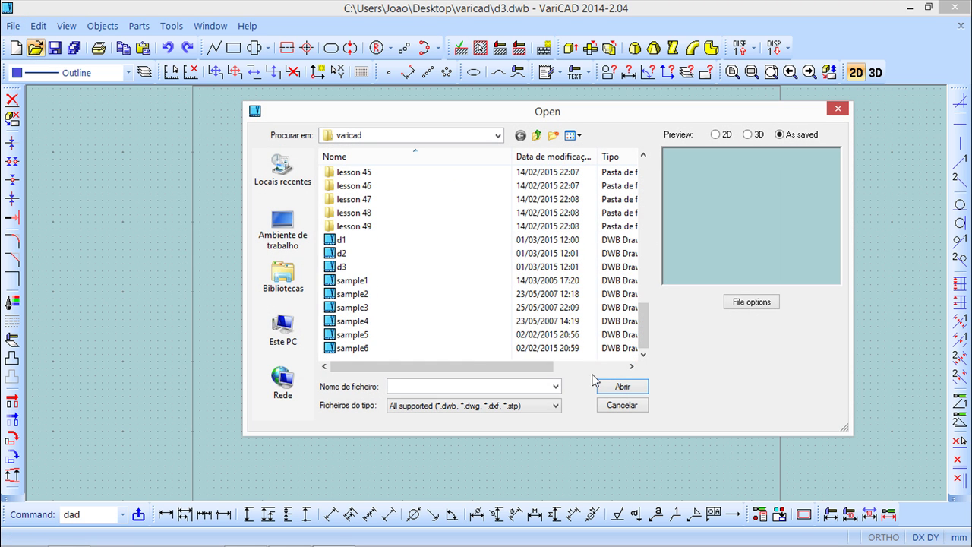
click(369, 242)
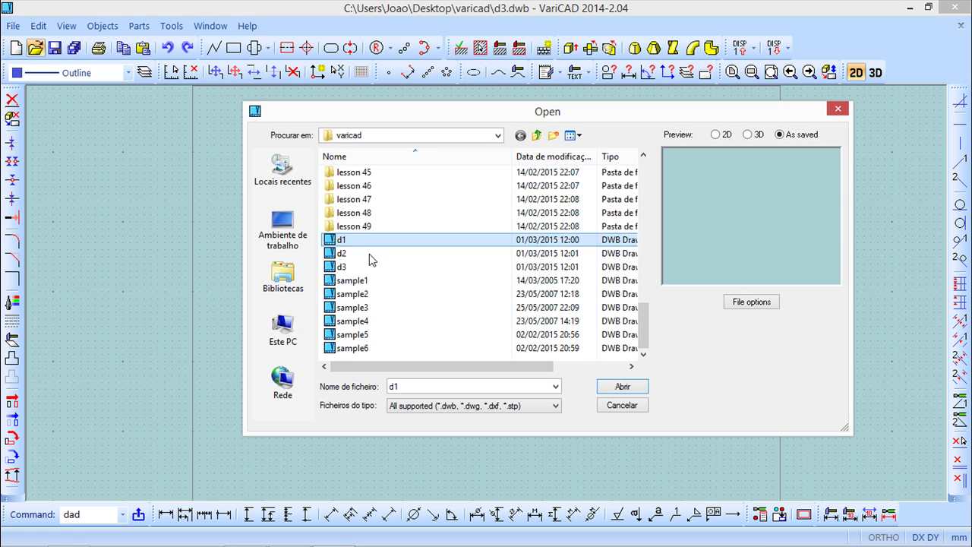
click(637, 387)
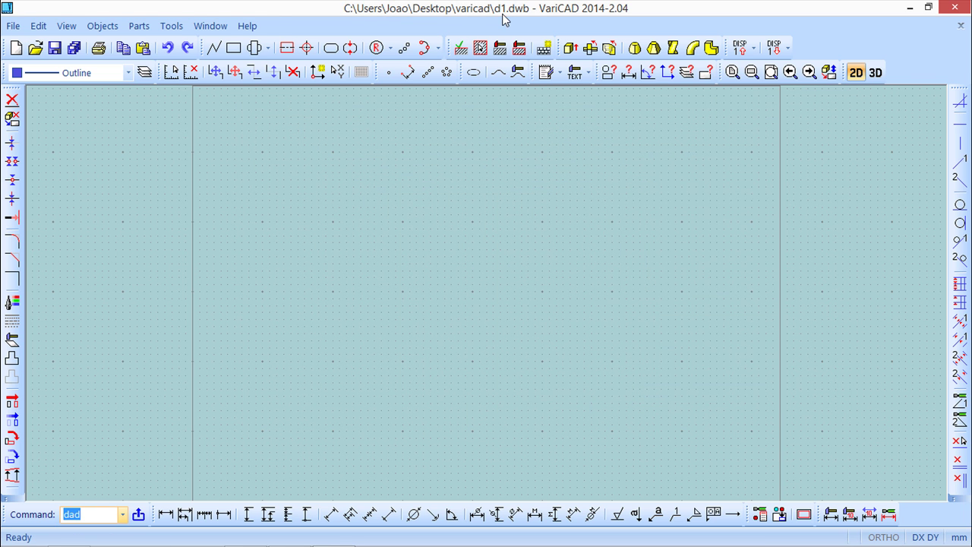
- Open d2.dwb from the varicad folder as well, leaving it in front
click(13, 26)
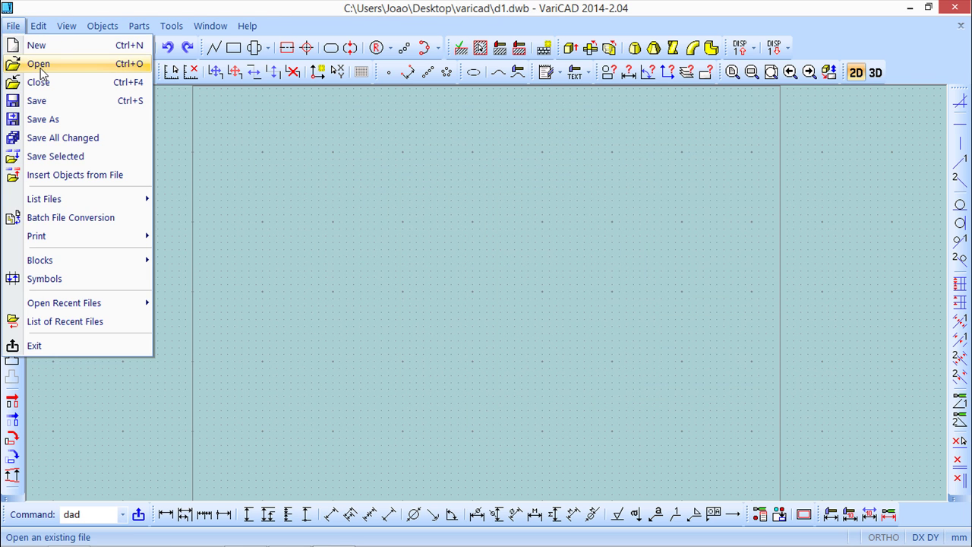
click(38, 65)
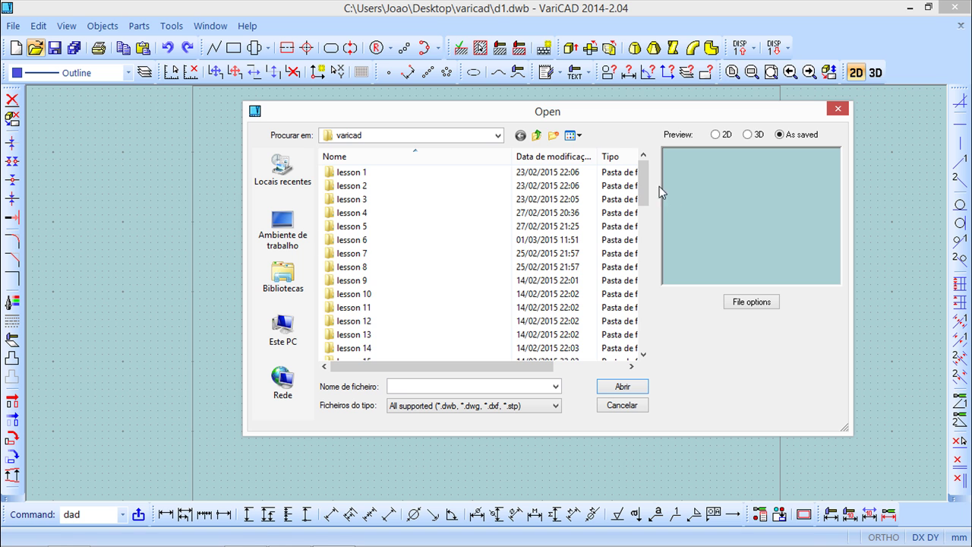
drag(643, 197, 670, 360)
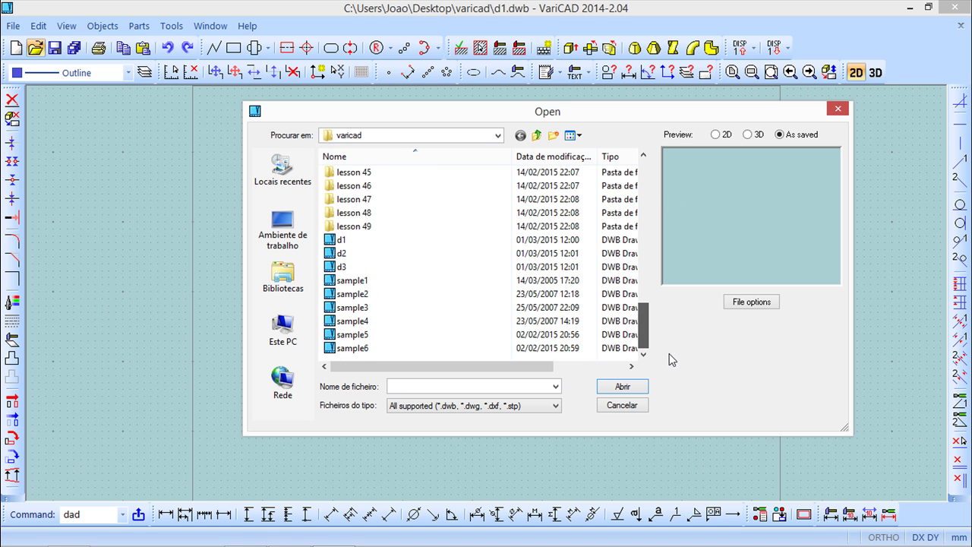
click(347, 254)
click(623, 387)
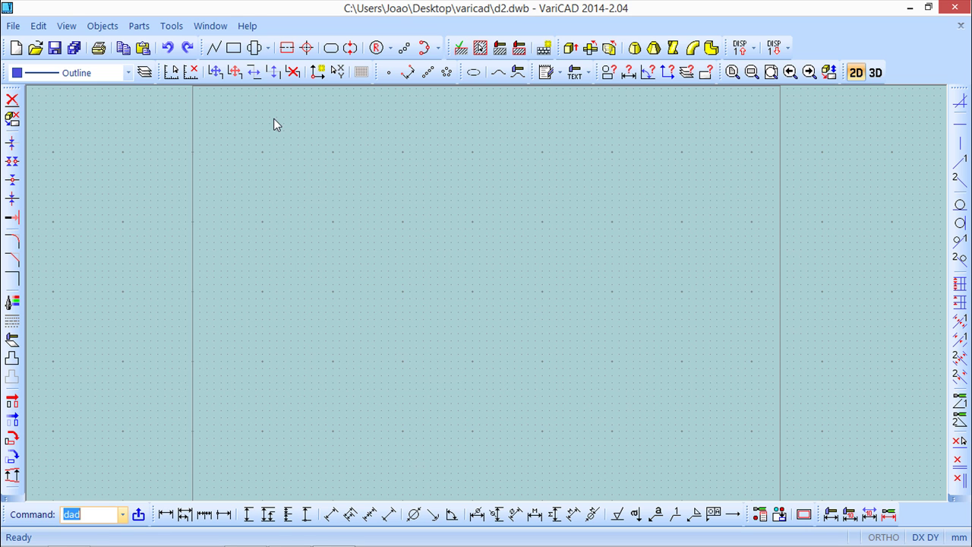
- Bring d3.dwb with its rectangle back to the front from the Window menu
click(211, 27)
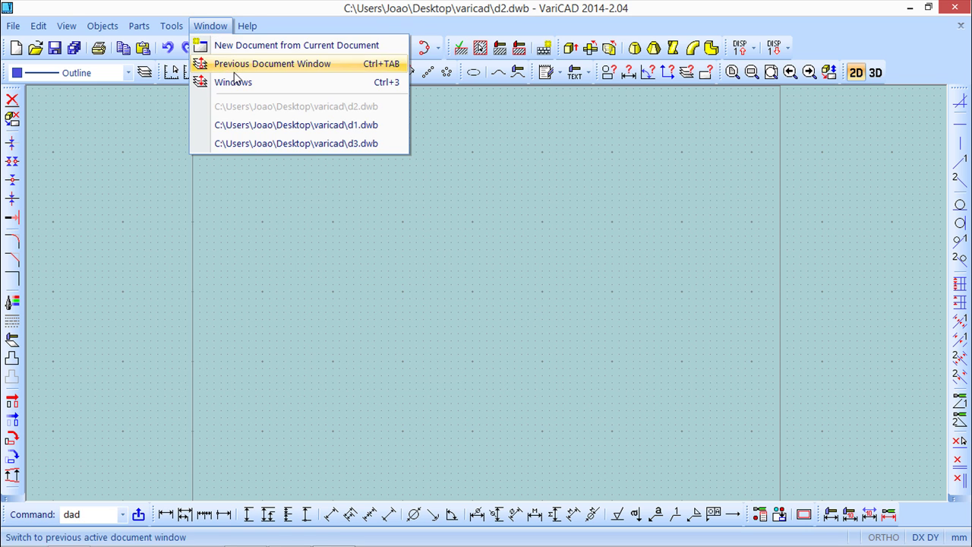
click(367, 144)
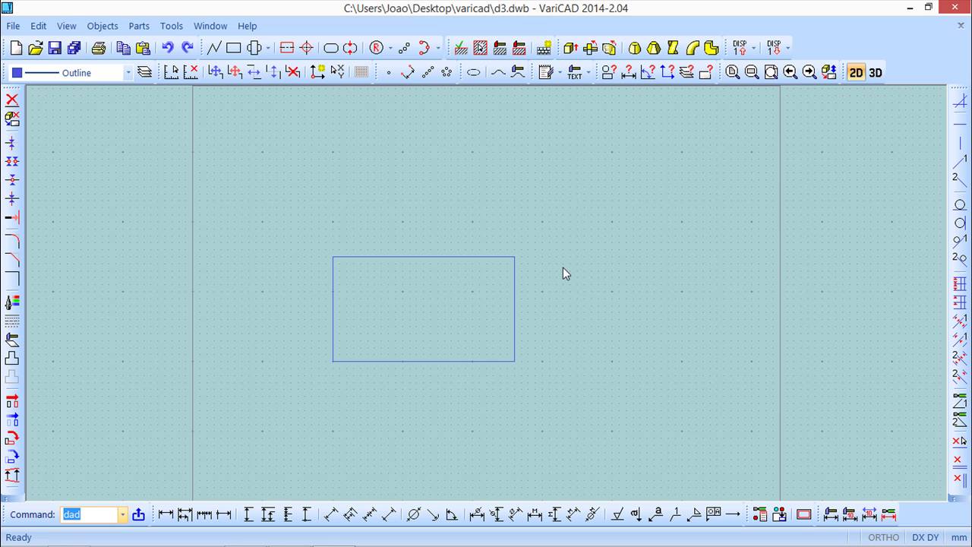
click(38, 29)
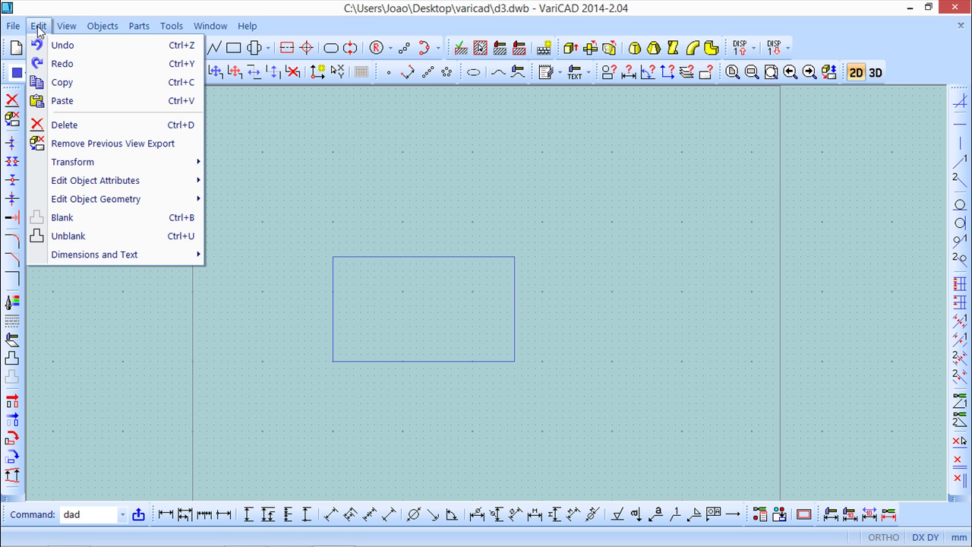
- Window-select the rectangle in d3 and copy it to the clipboard
click(66, 85)
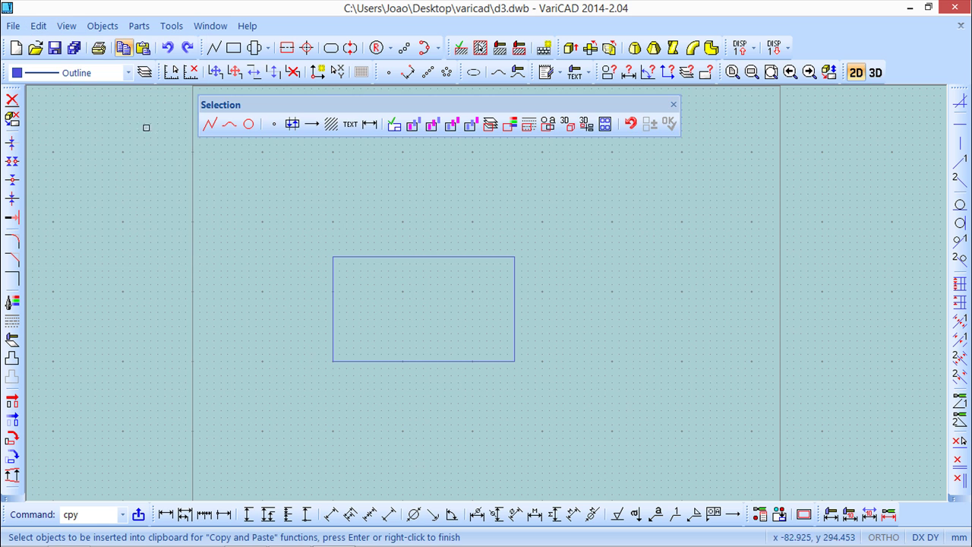
click(302, 223)
click(583, 415)
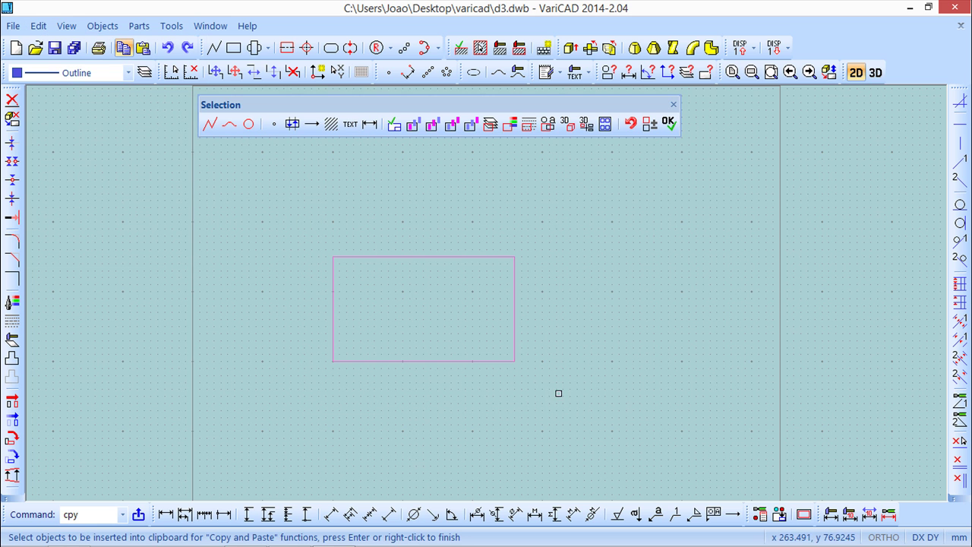
right_click(540, 344)
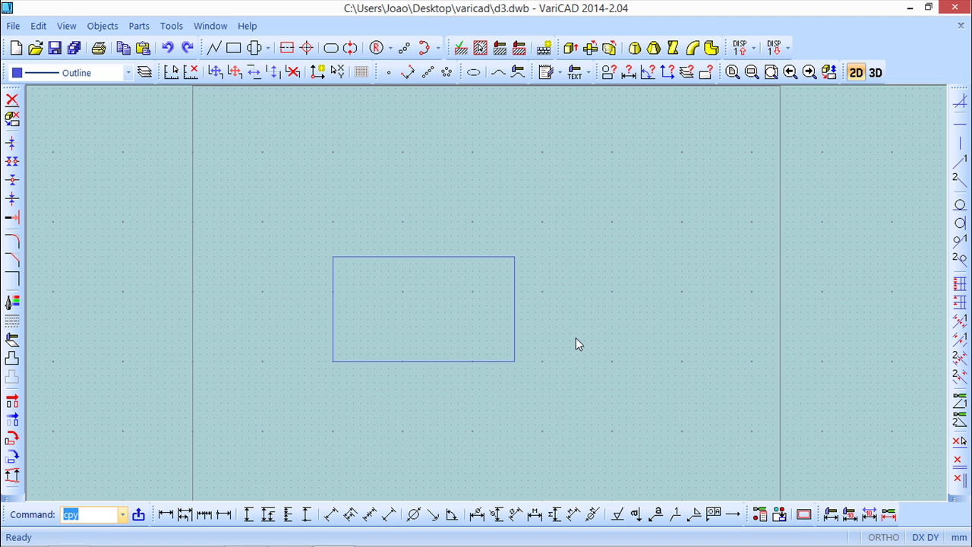
click(209, 27)
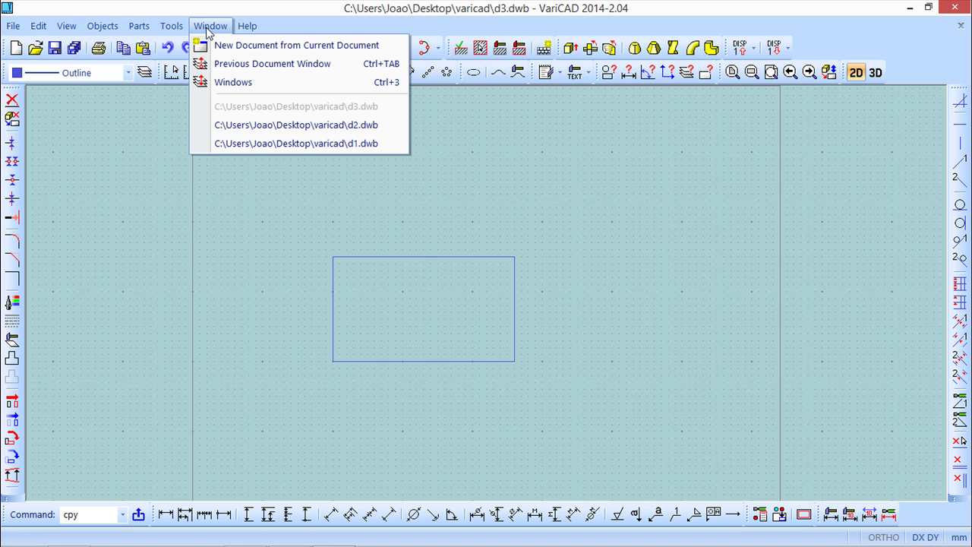
- Switch to d1 and paste the rectangle with its corner at x 145, y 185
click(278, 144)
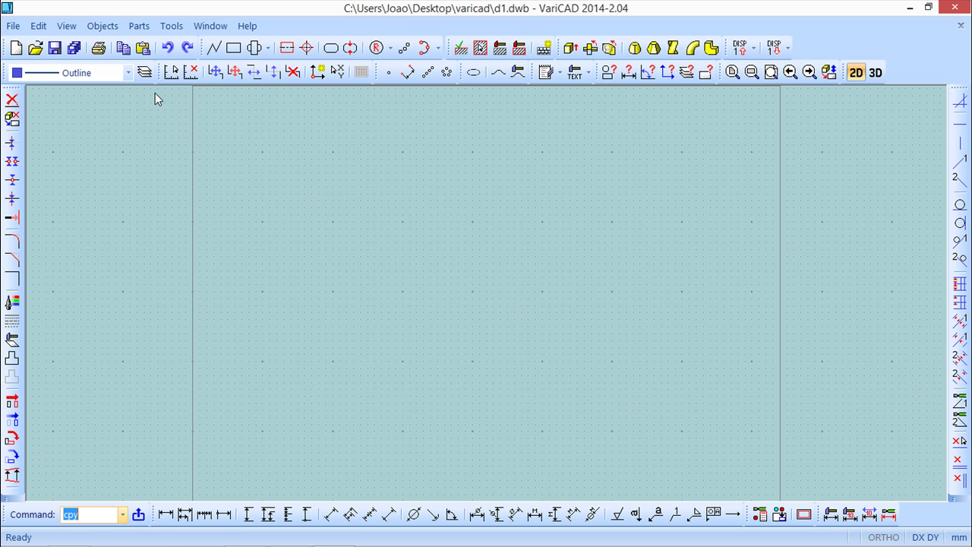
click(36, 28)
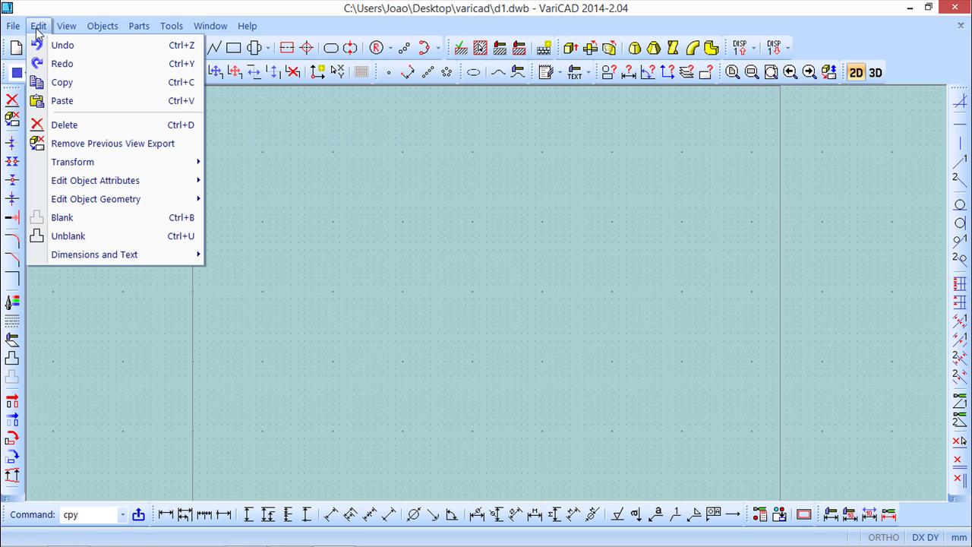
click(71, 102)
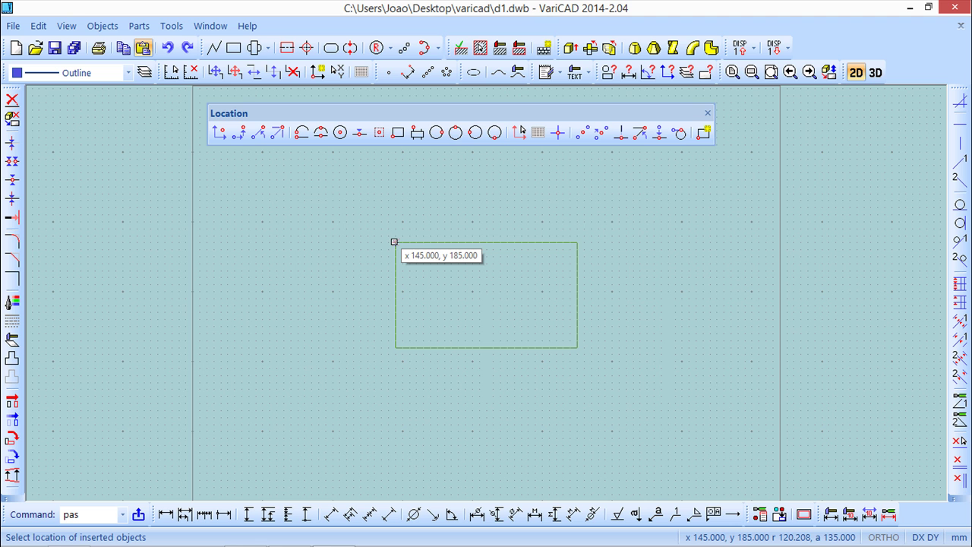
click(394, 242)
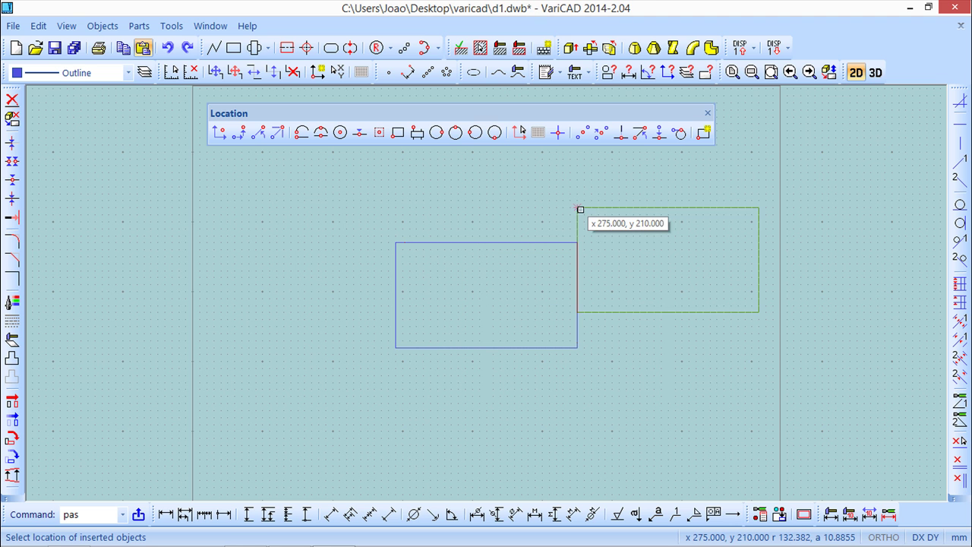
key(Escape)
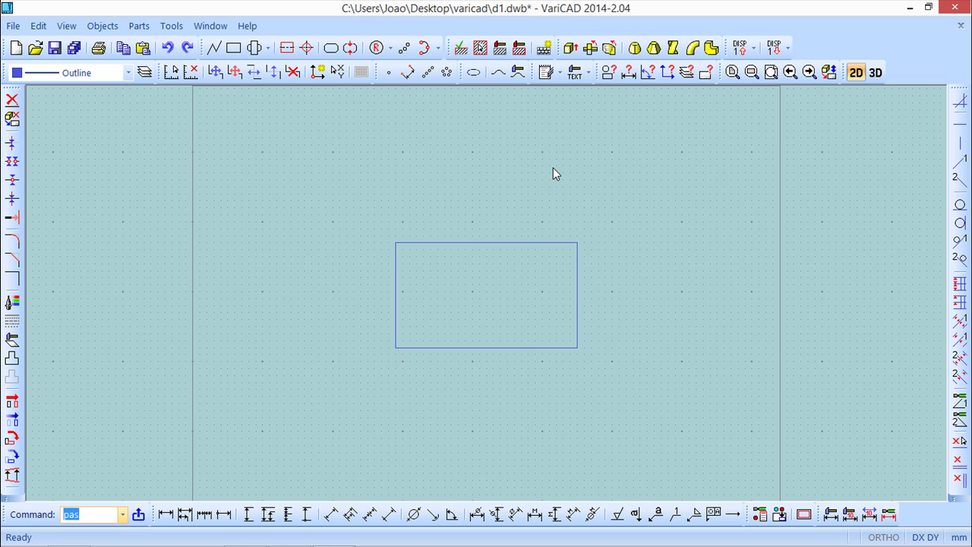
- Switch d1 to 3D space and add a 50 × 50 × 50 box solid
click(876, 75)
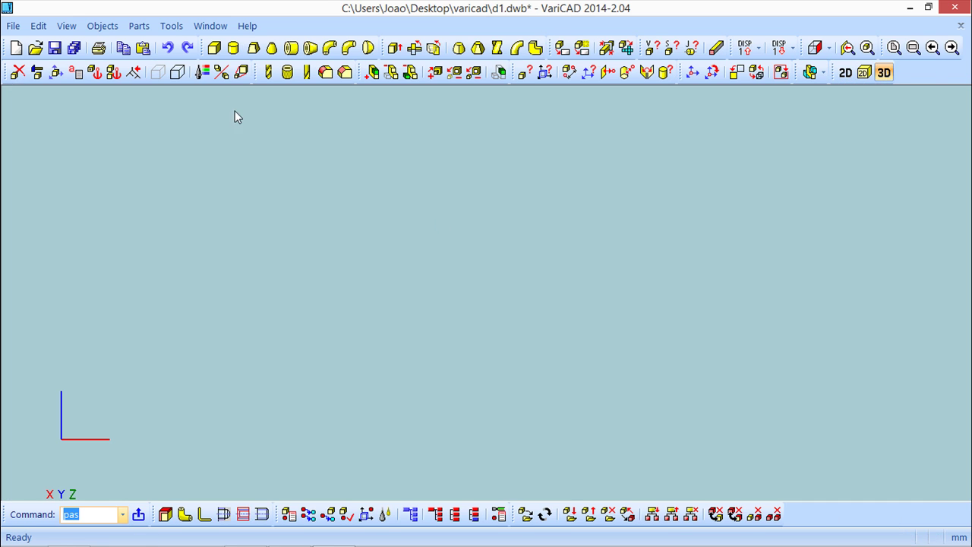
click(214, 49)
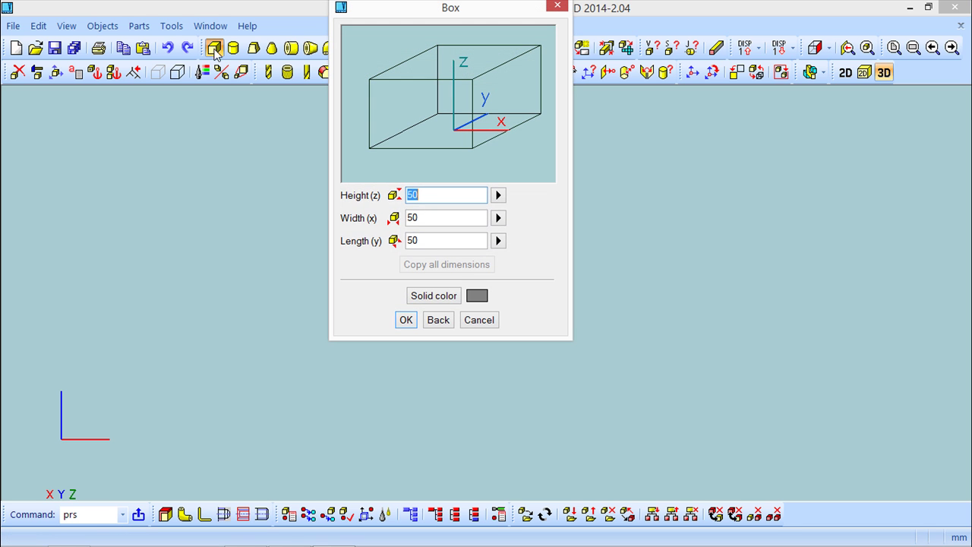
click(404, 322)
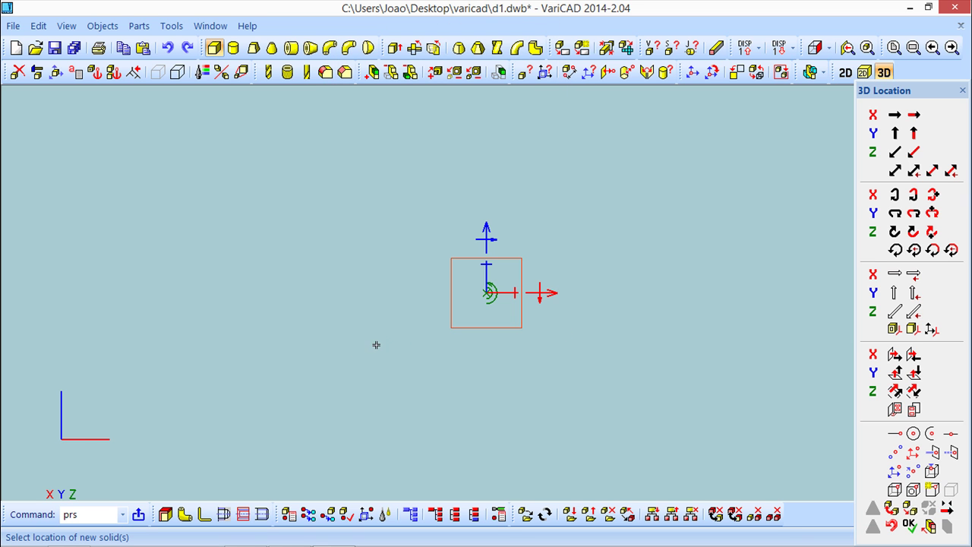
middle_drag(376, 343, 359, 312)
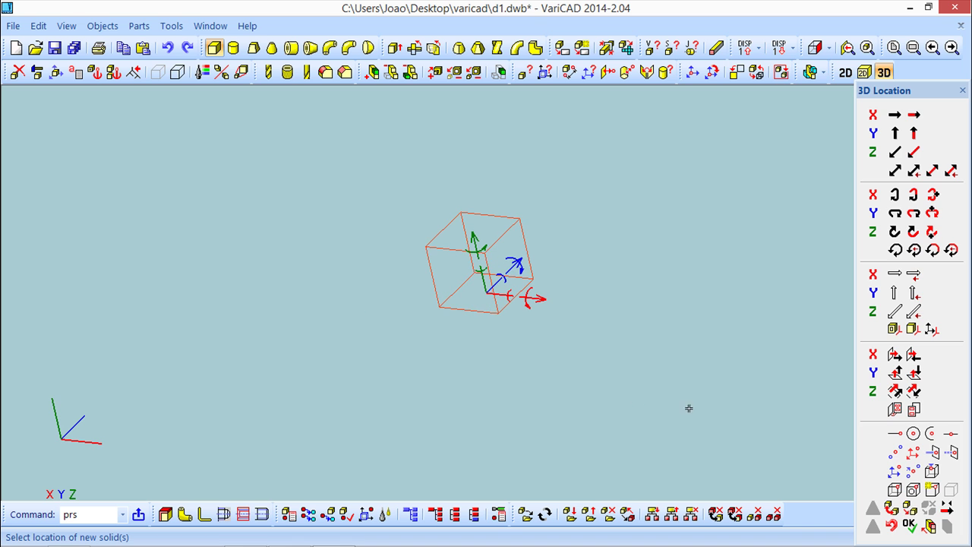
click(910, 524)
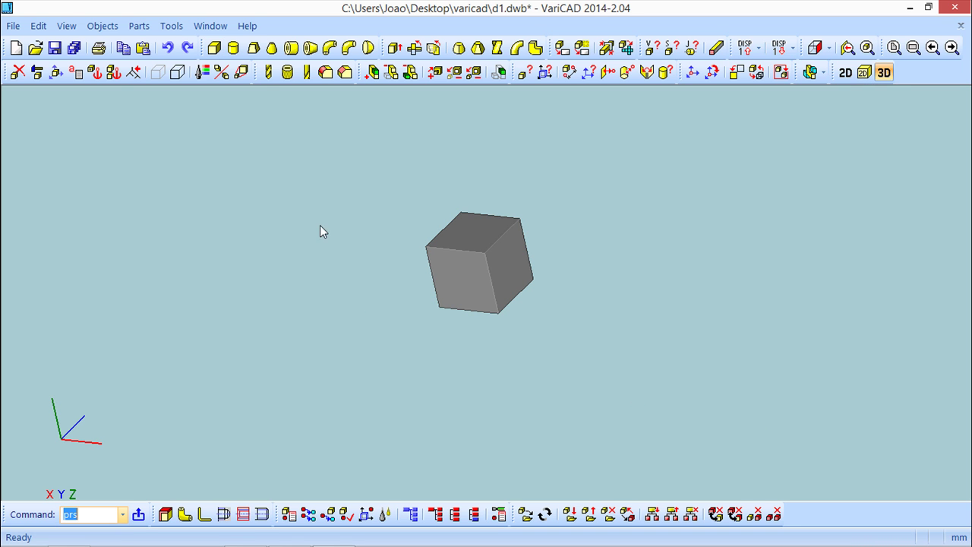
- Copy the cube in d1 to the clipboard
click(38, 26)
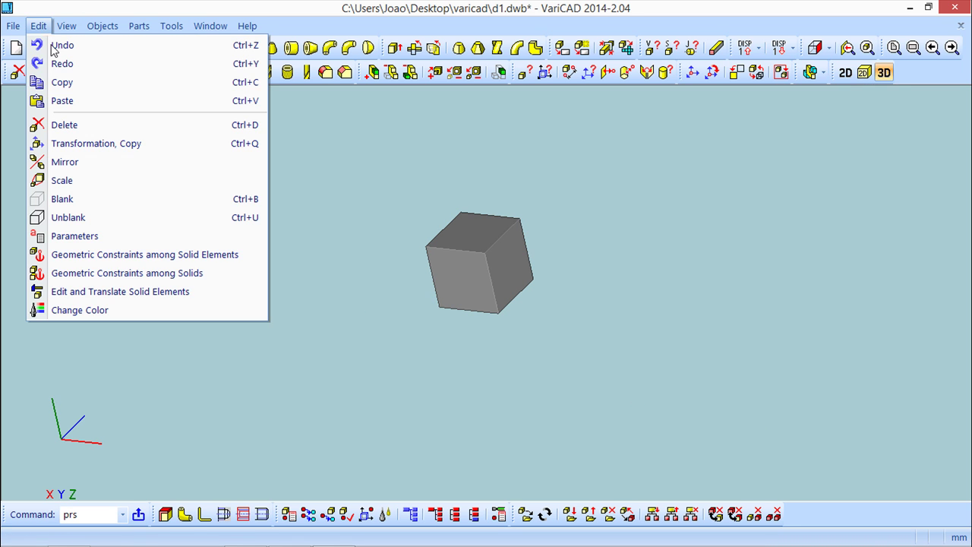
click(62, 84)
click(453, 270)
right_click(390, 245)
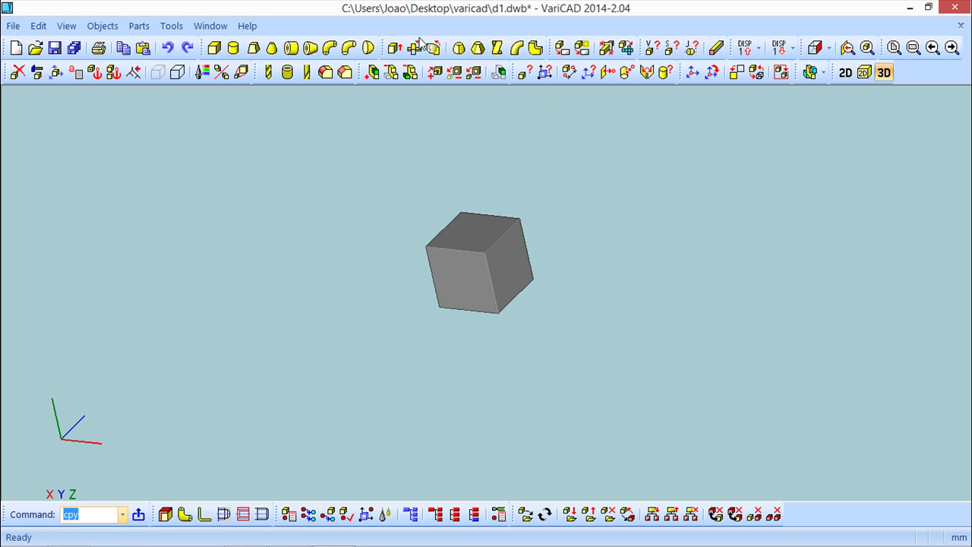
- Switch to d3, change it to 3D space, and paste the cube in
click(213, 25)
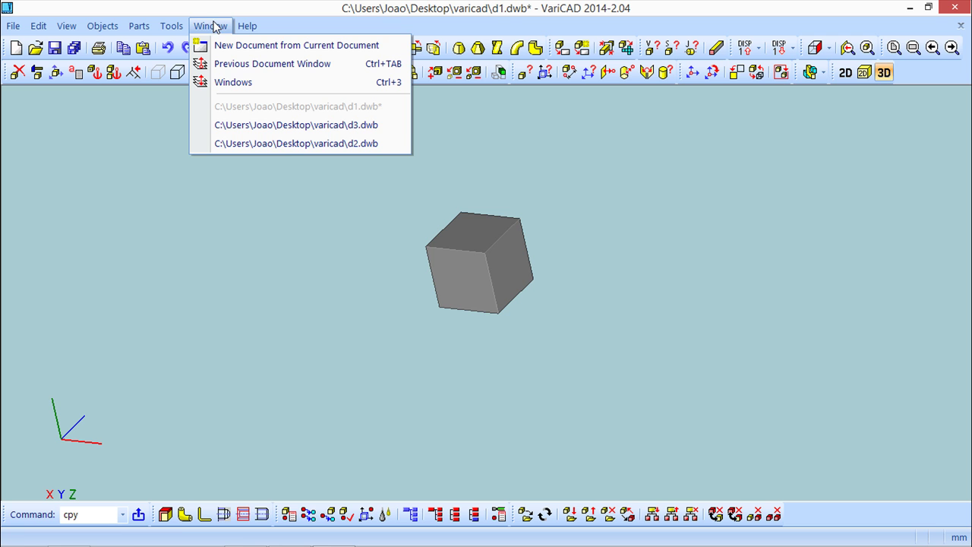
click(284, 126)
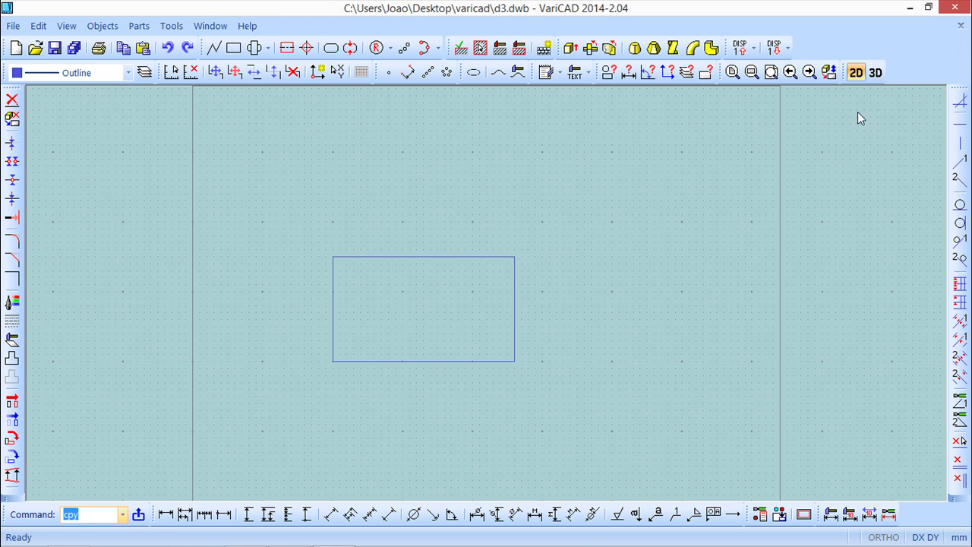
click(875, 72)
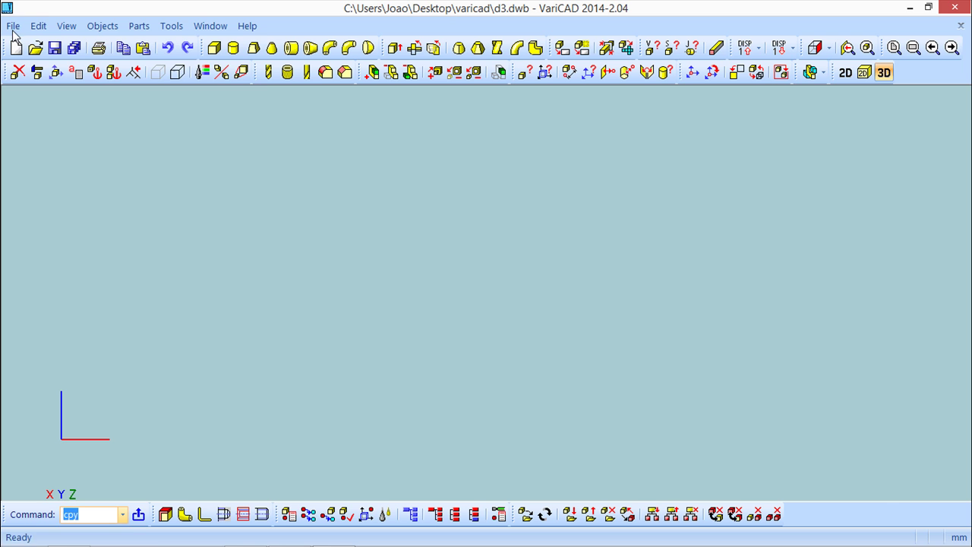
click(38, 26)
click(65, 100)
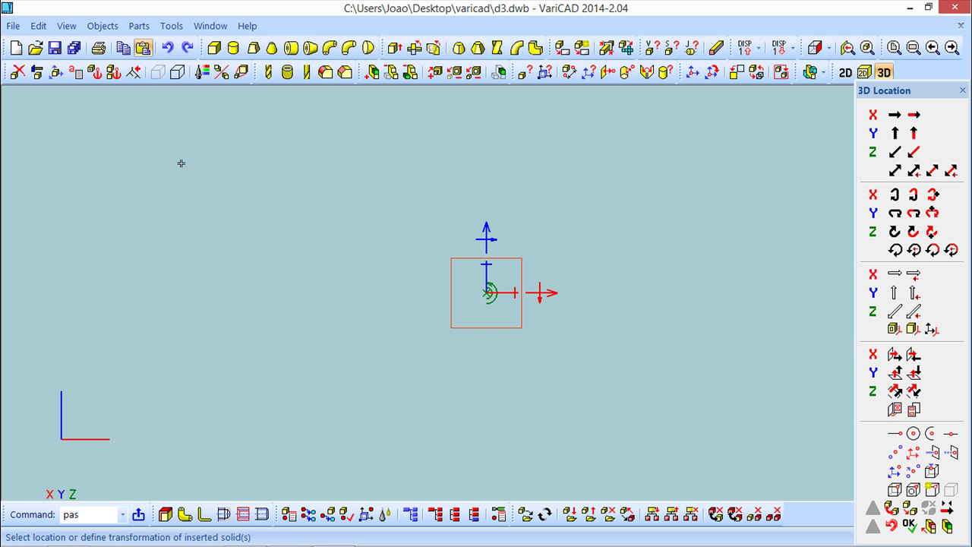
mouse_move(458, 273)
middle_down()
mouse_move(401, 245)
mouse_move(353, 286)
mouse_move(338, 266)
middle_up()
key(Return)
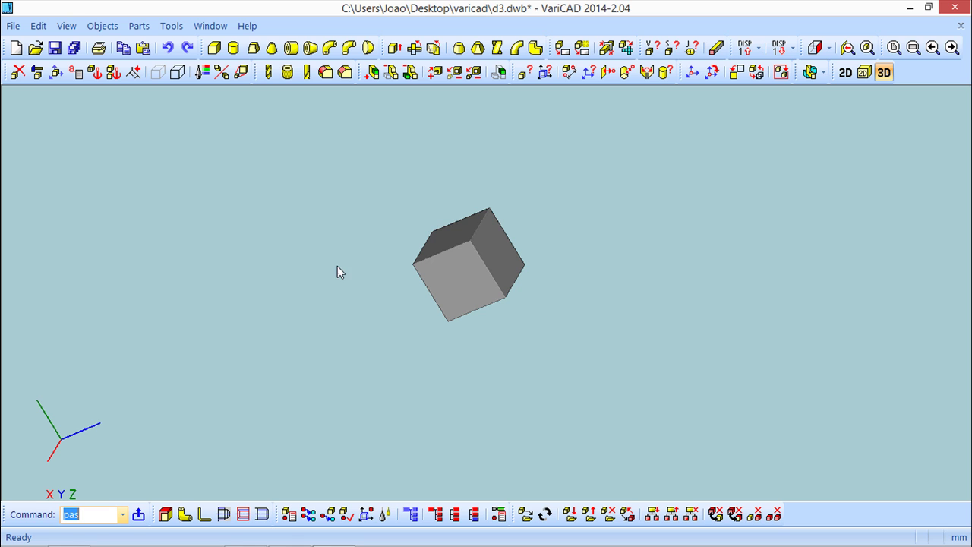
- Open System Settings at the Working with Multiple Documents page to review clipboard insertion
click(168, 31)
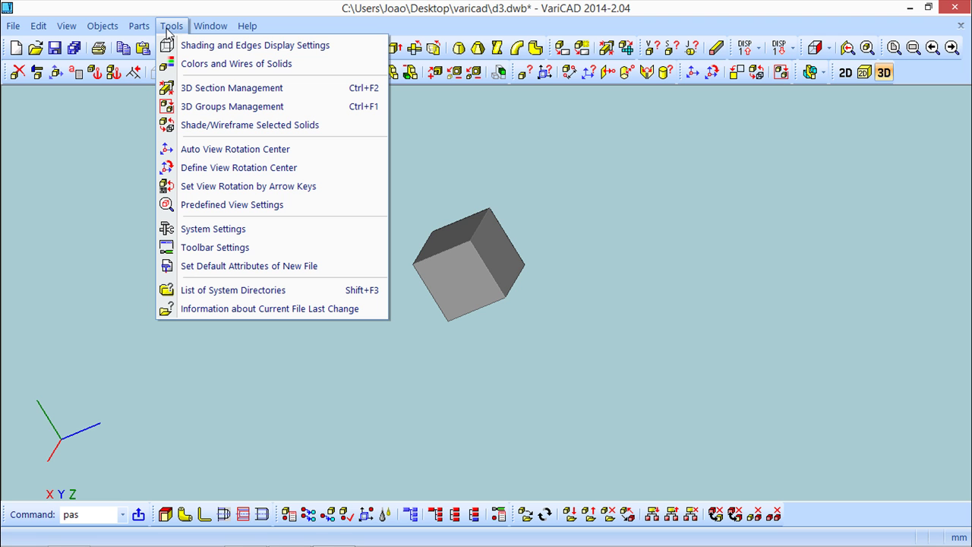
click(219, 230)
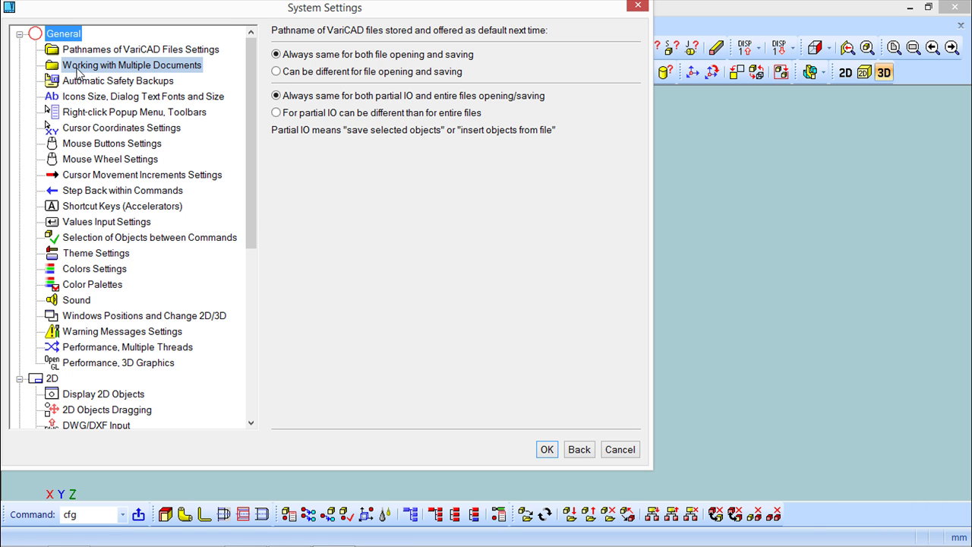
click(143, 67)
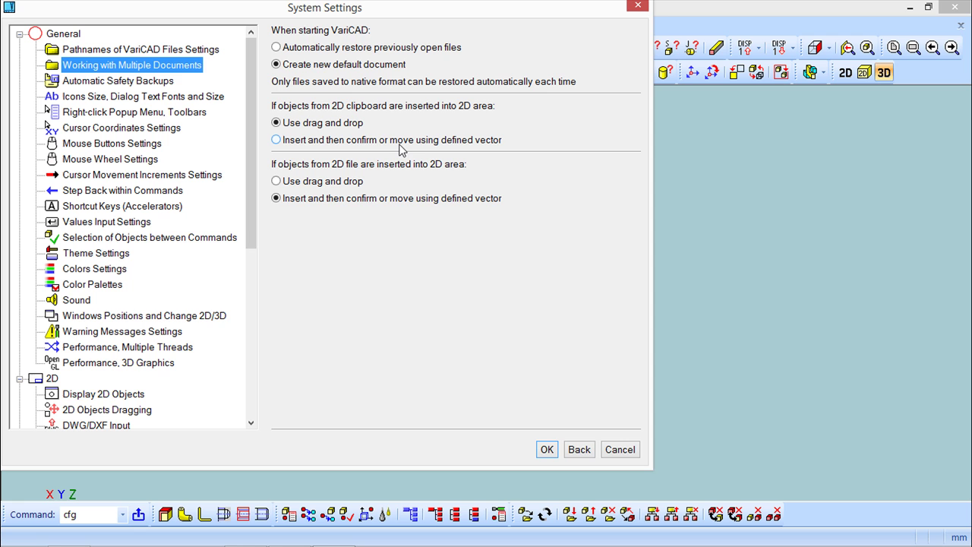
drag(401, 10, 449, 47)
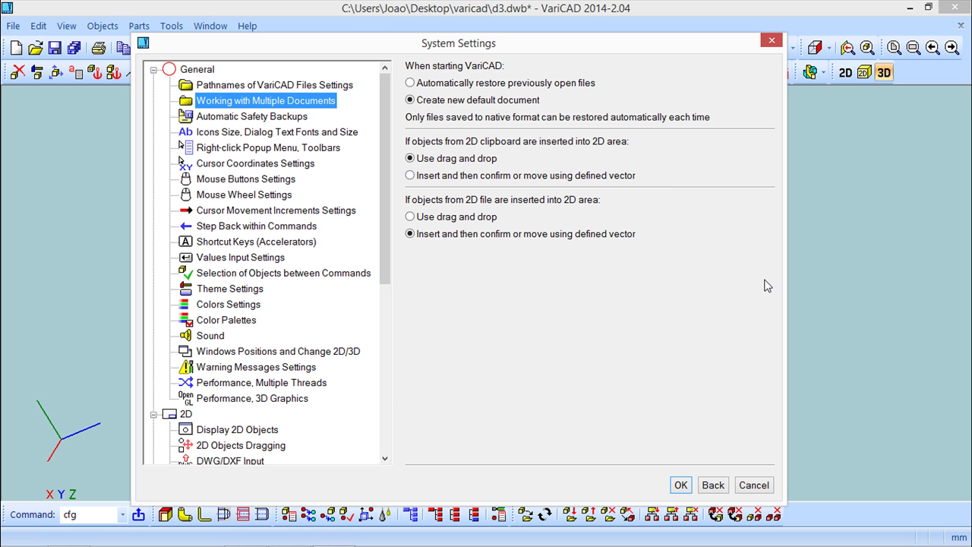
- Close System Settings with OK and return to d3's 2D drawing with the rectangle
click(766, 487)
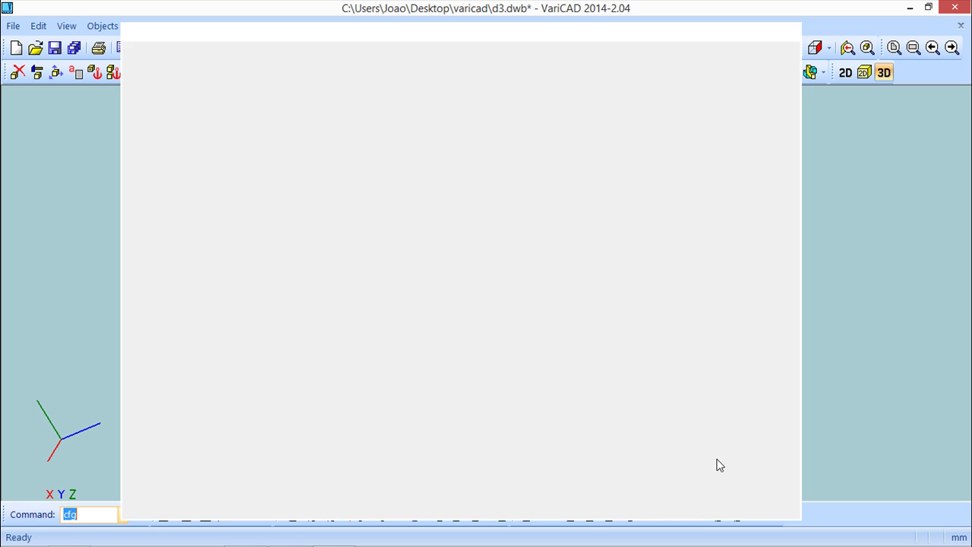
click(845, 72)
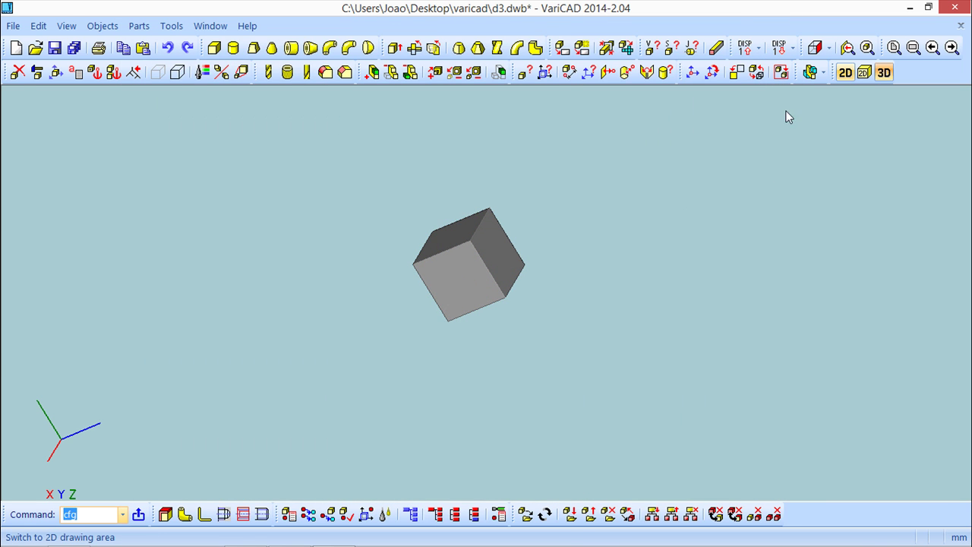